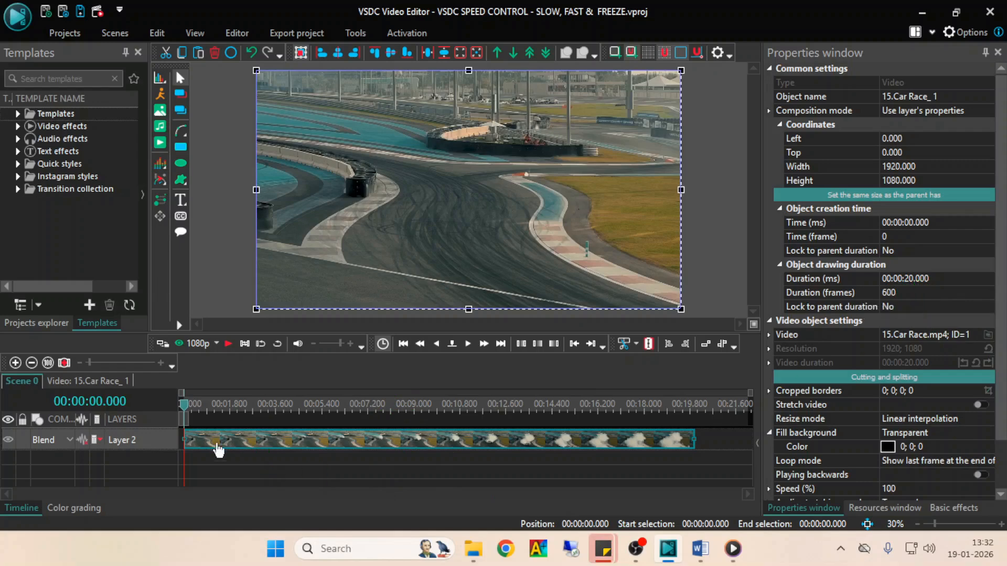
- Split the car race clip into two parts at 00:00:06.000
left_click(483, 343)
left_click(484, 344)
left_click(484, 344)
left_click(484, 343)
left_click(483, 344)
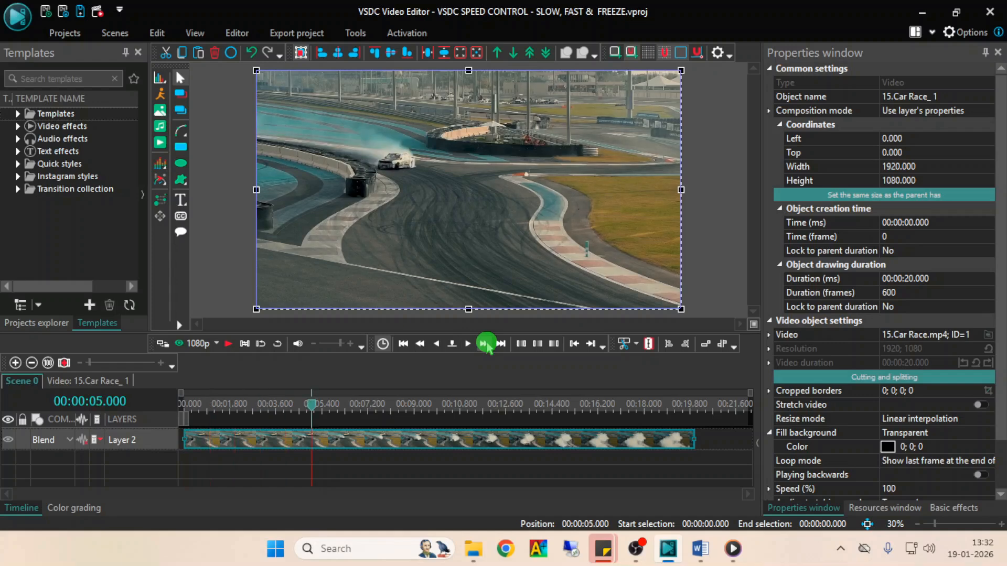
left_click(484, 344)
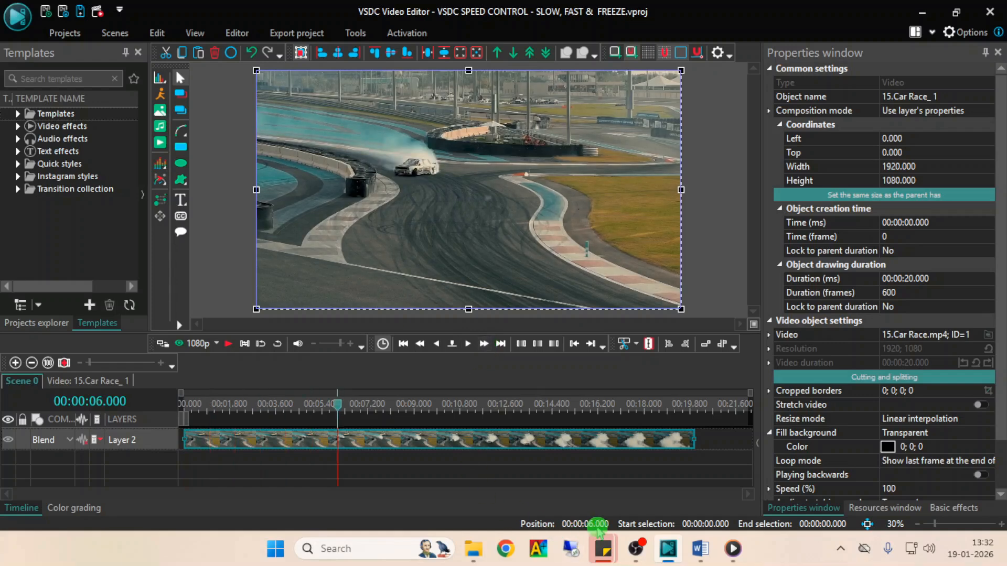
left_click(649, 345)
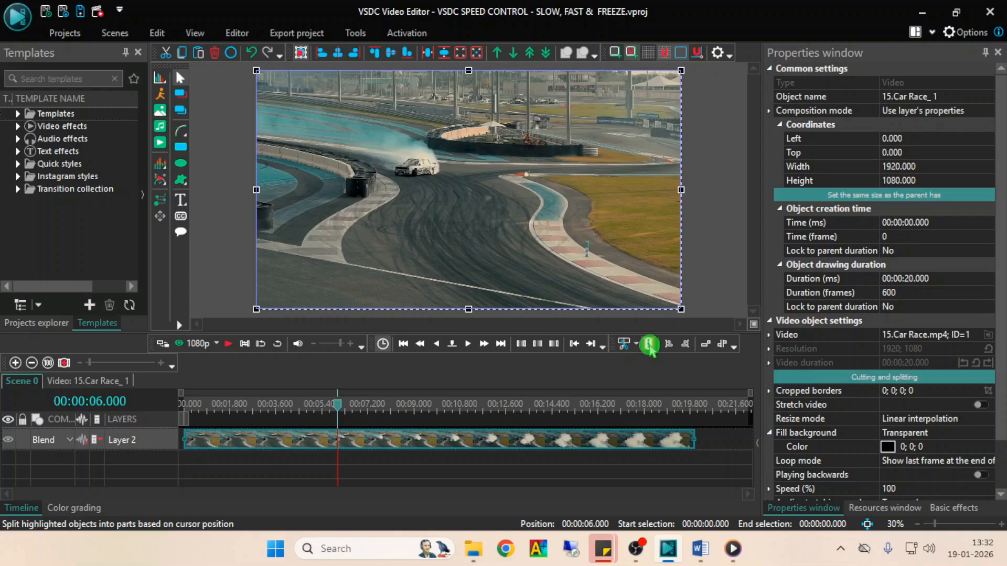
- Select the first part of the split clip and slow its speed to 50 %
left_click(261, 449)
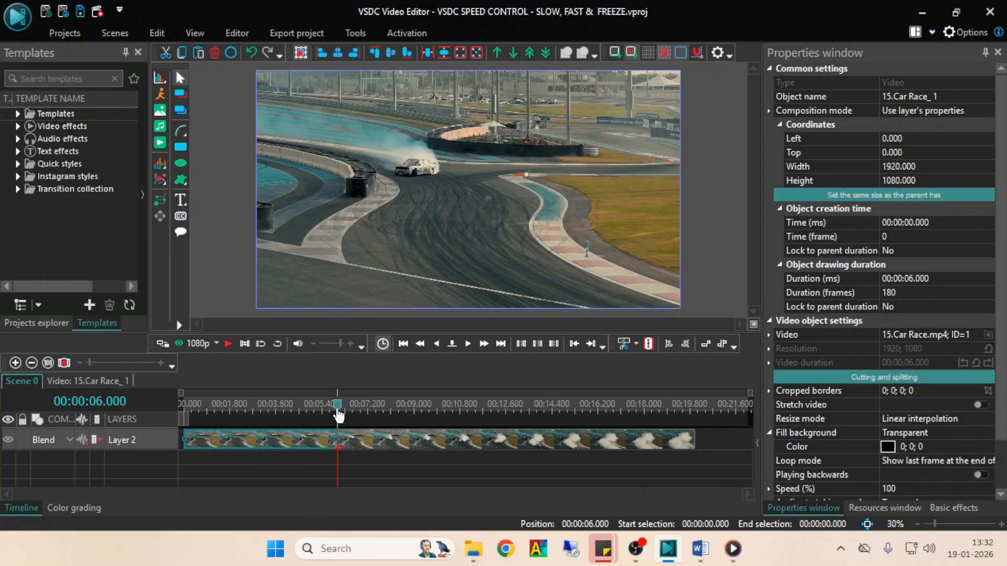
key("Home")
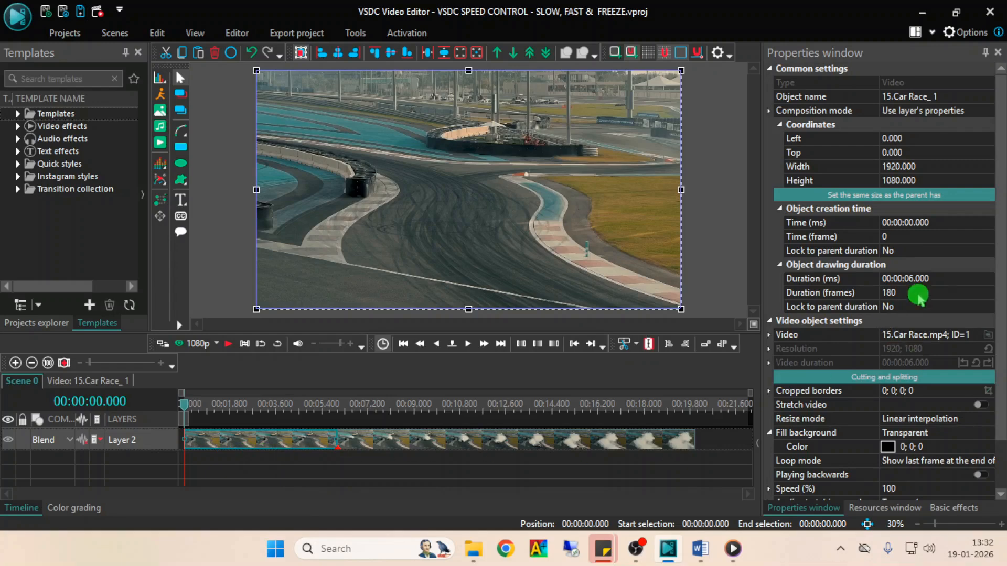
scroll(995, 275, "down", 2)
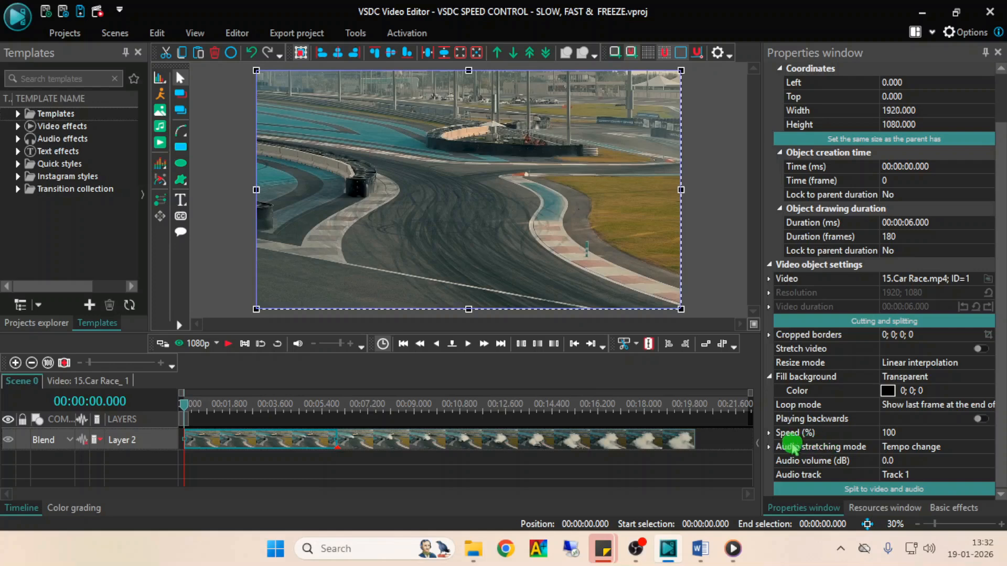
left_click(901, 433)
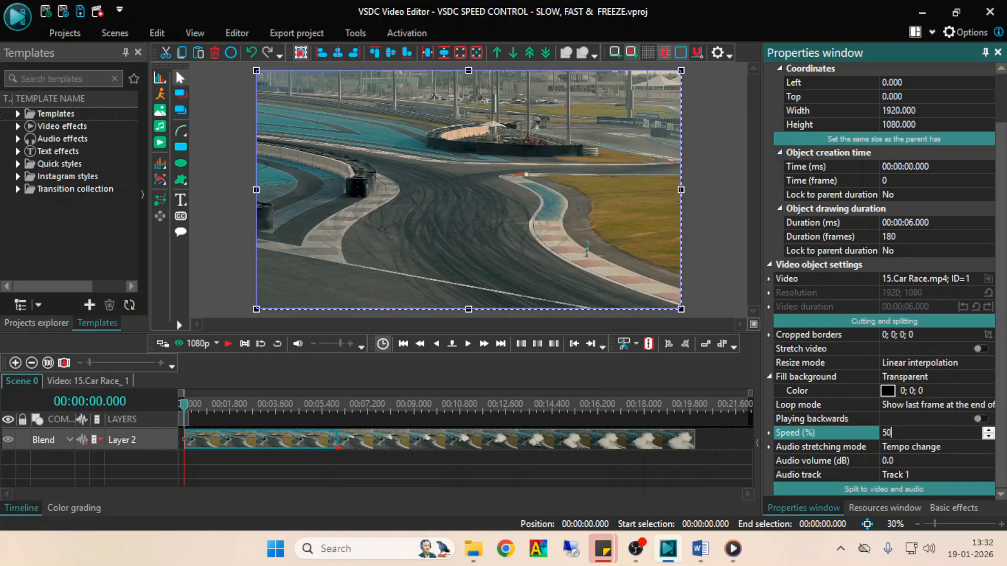
left_click(902, 433)
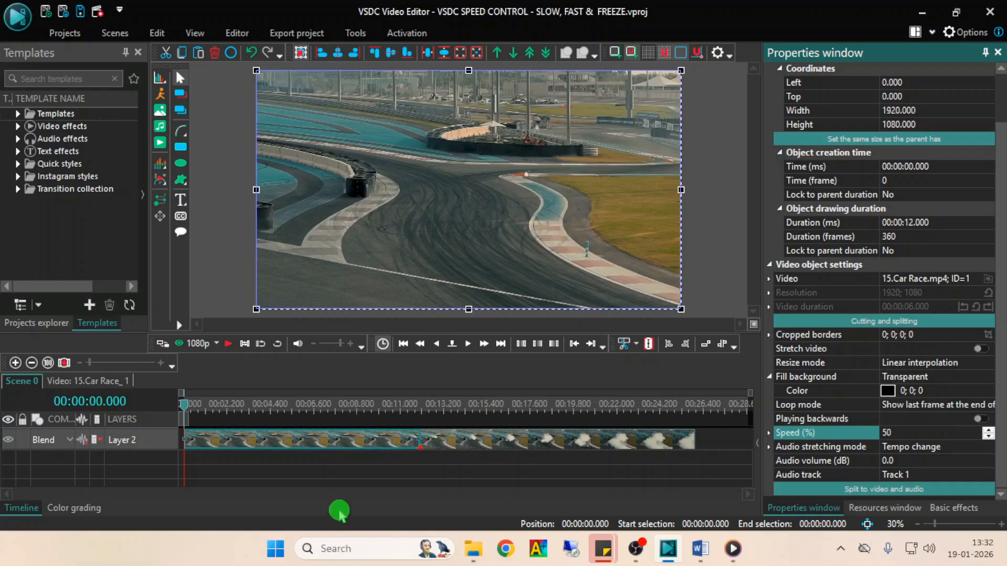
- Play the slowed first part from the start of the timeline, then stop the preview
left_click(276, 451)
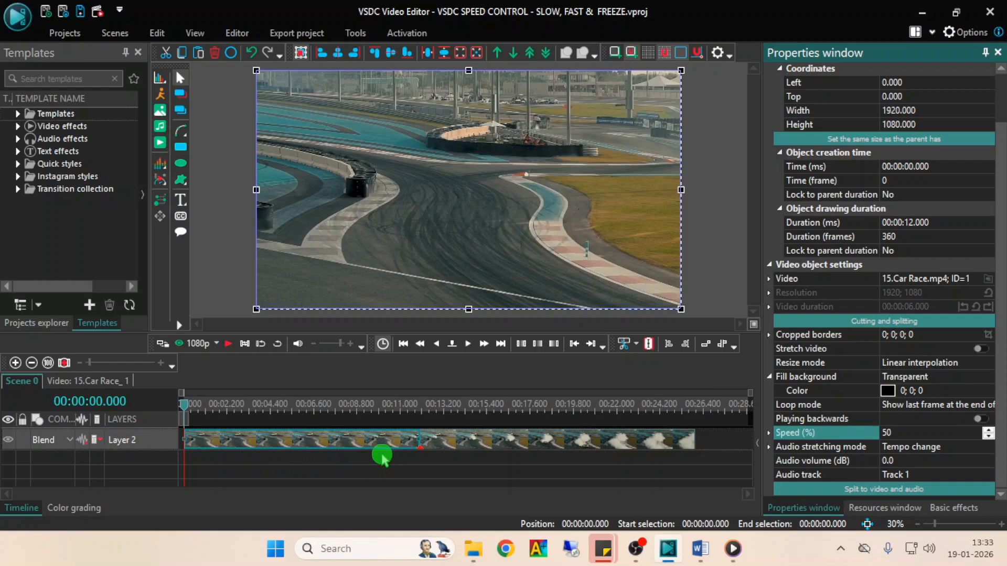
key("space")
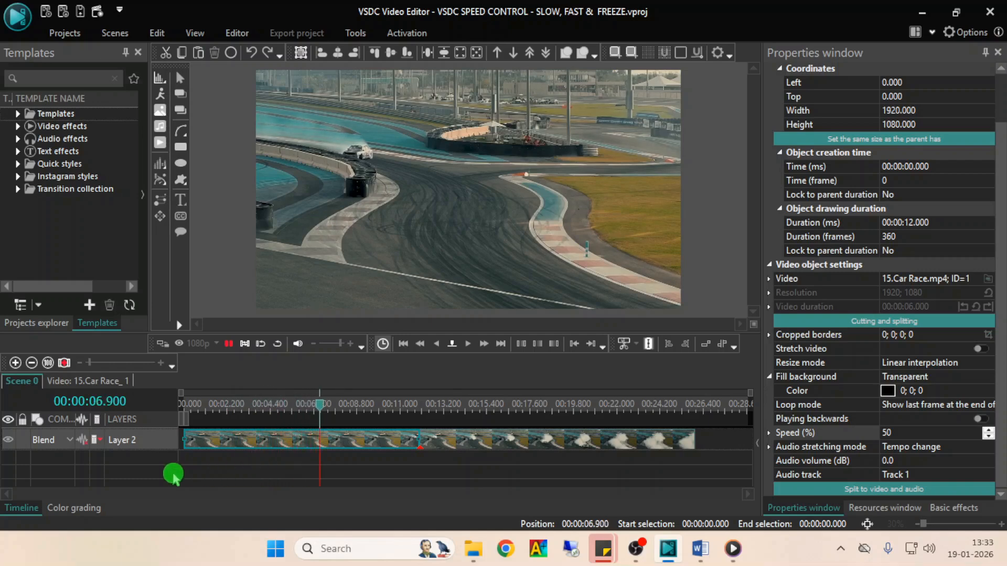
left_click(126, 474)
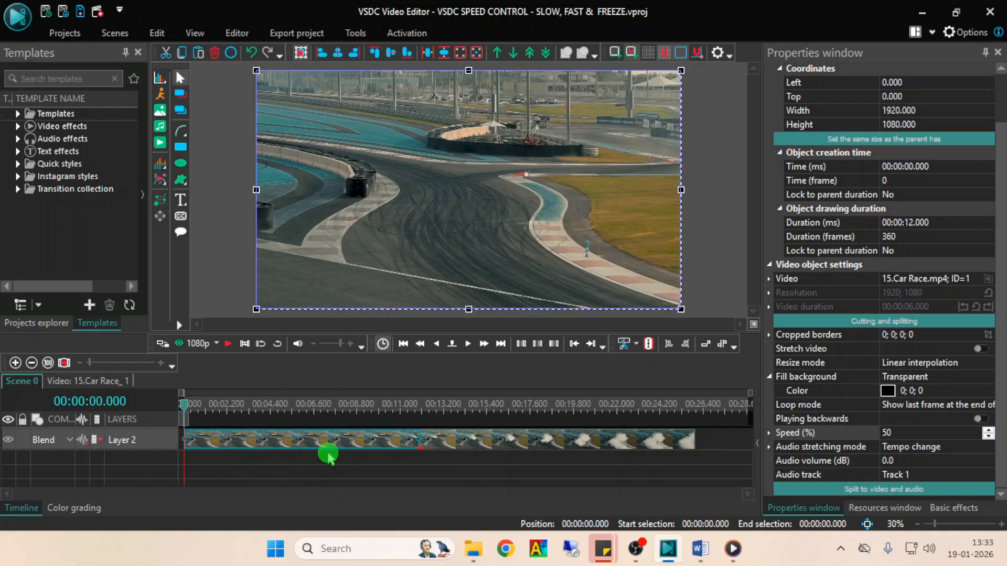
- Set the first part's speed to 40 % and preview the result
left_click(887, 434)
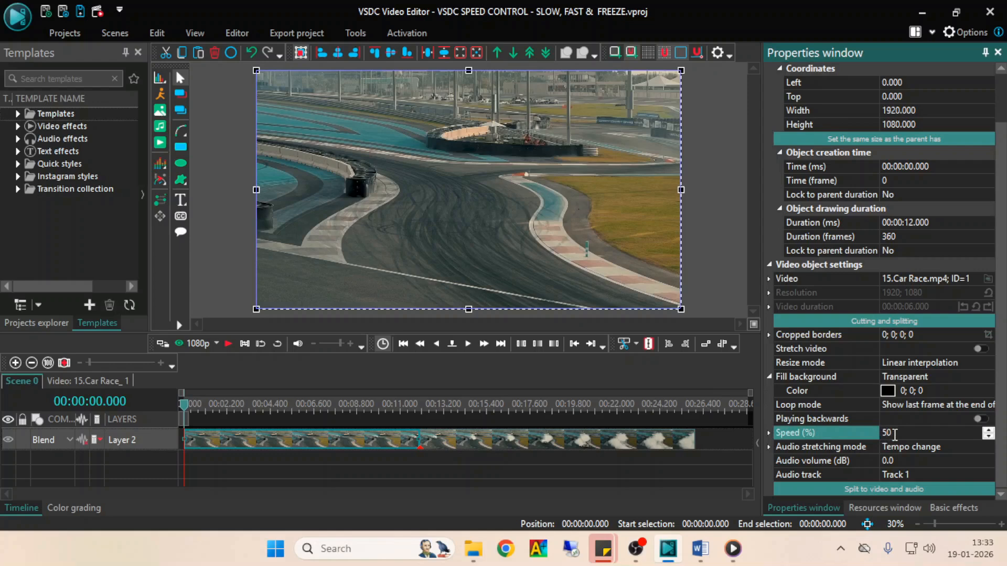
type("40")
key("Return")
left_click(228, 343)
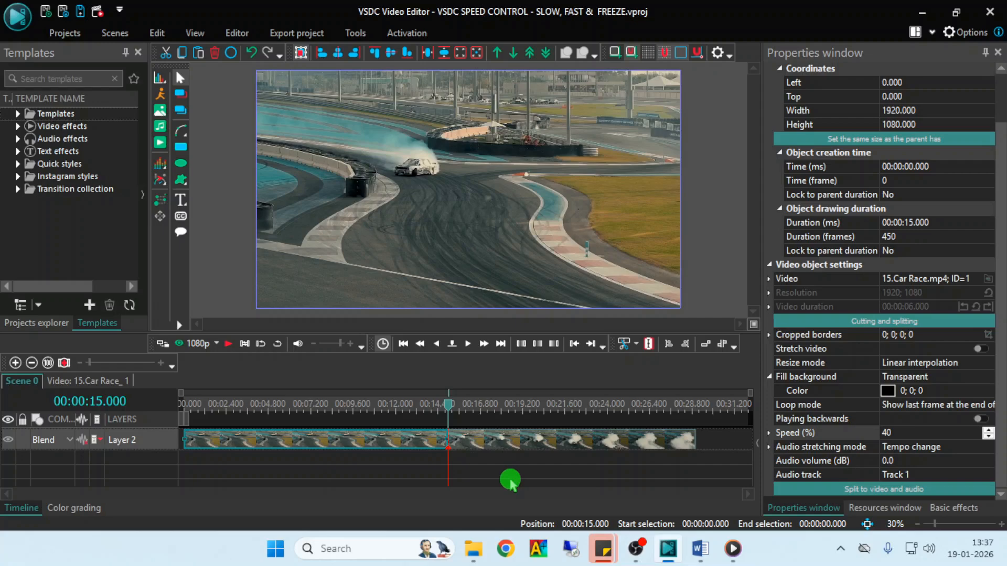
- Select the second part of the clip and speed it up to 200 %
left_click(494, 444)
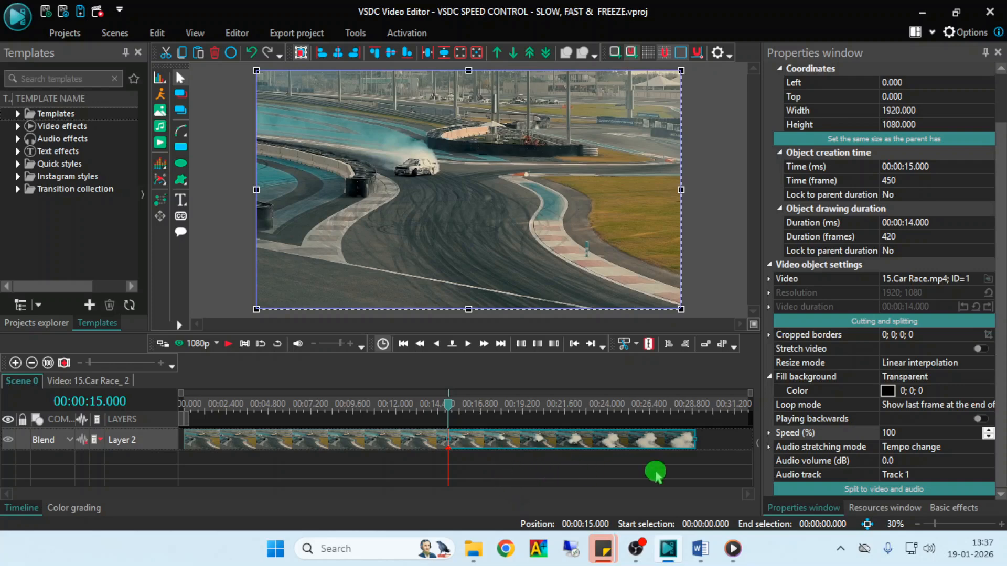
left_click(913, 434)
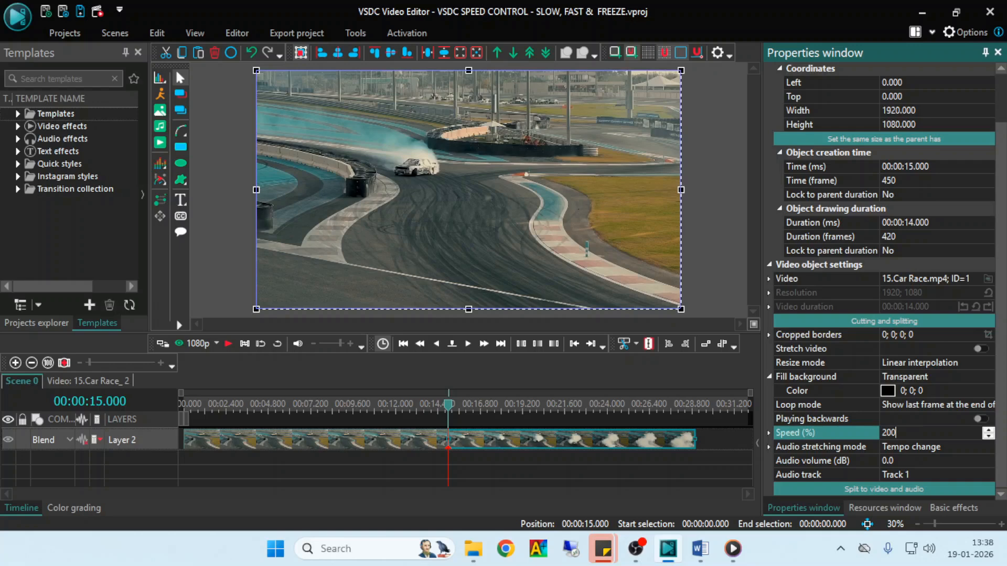
type("200")
key("Return")
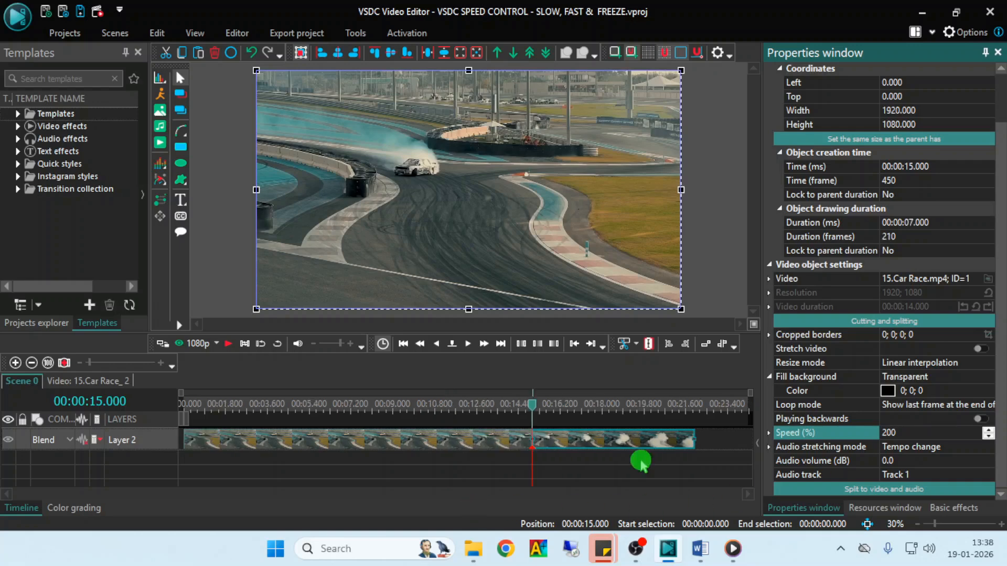
- Play the sped-up second part several times from 00:00:15.000 to review its motion
left_click(229, 345)
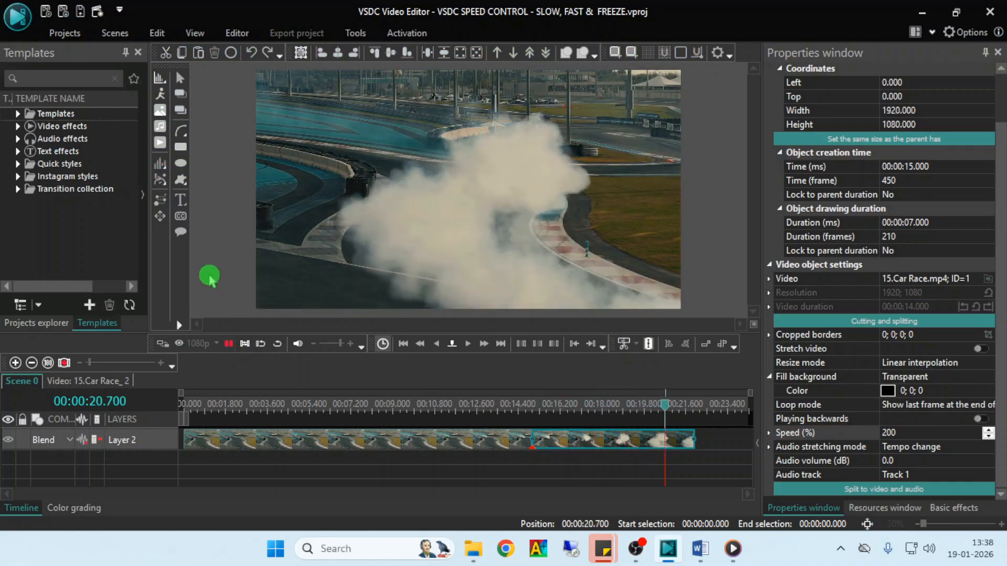
left_click(524, 407)
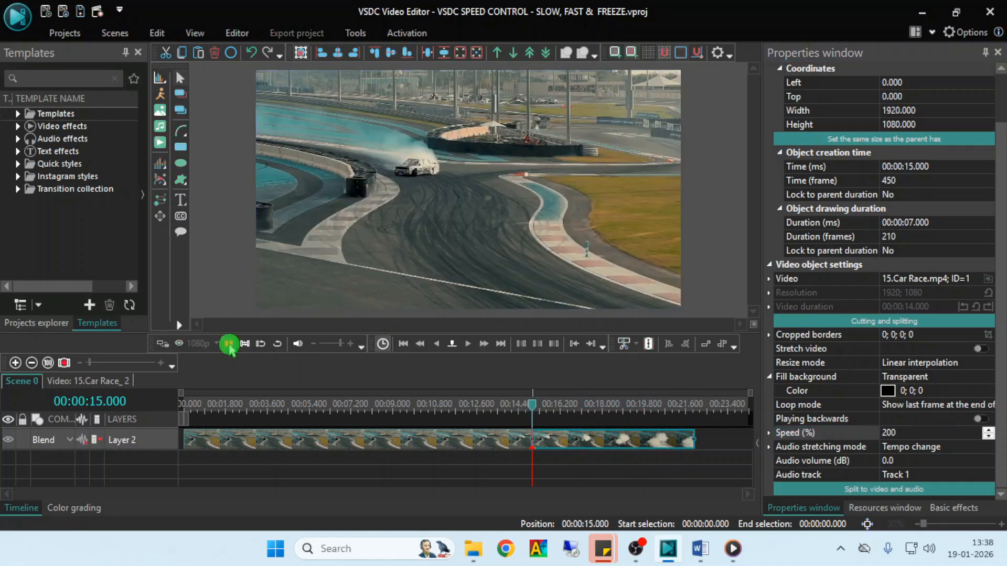
left_click(229, 343)
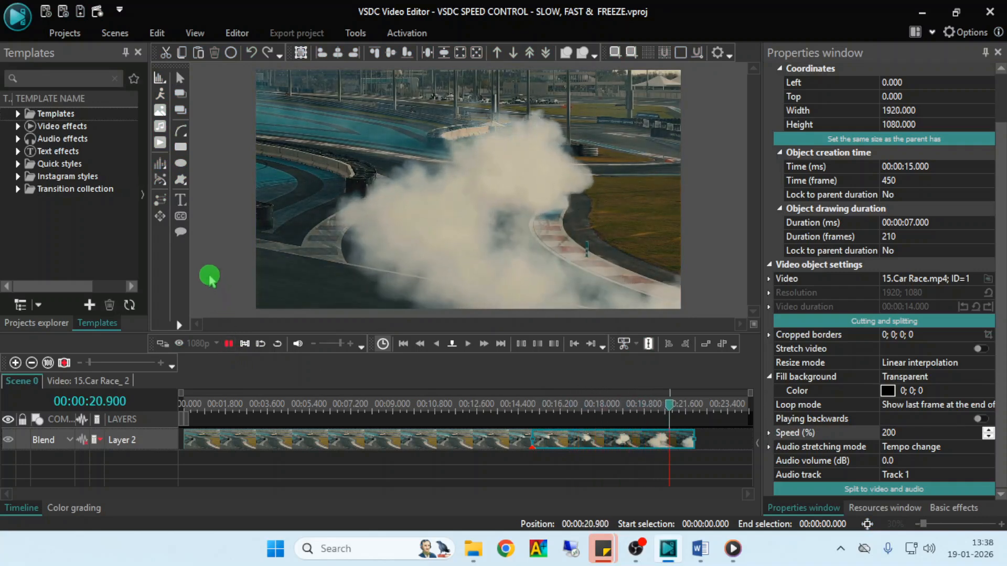
left_click(229, 344)
left_click(229, 345)
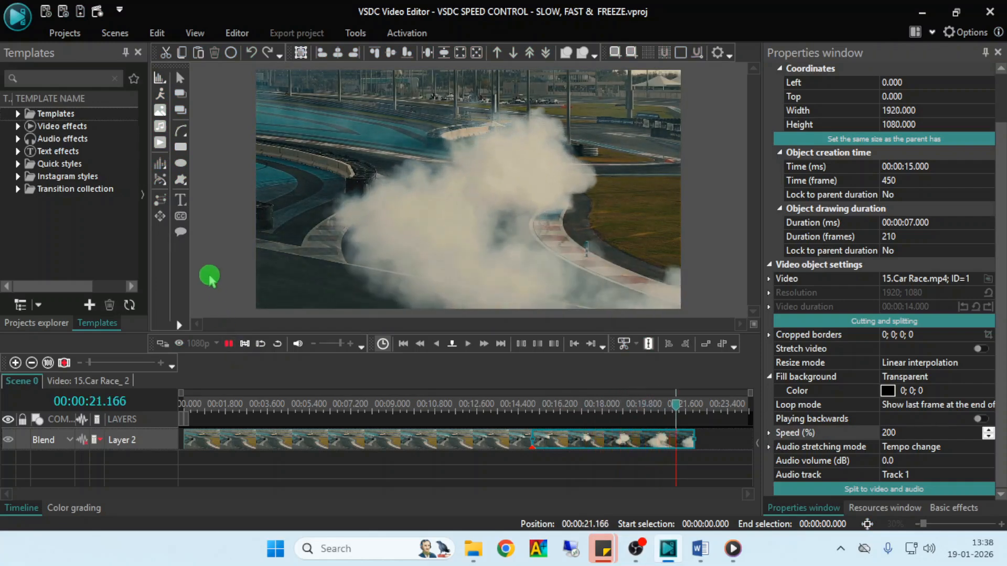
left_click(229, 345)
left_click(229, 345)
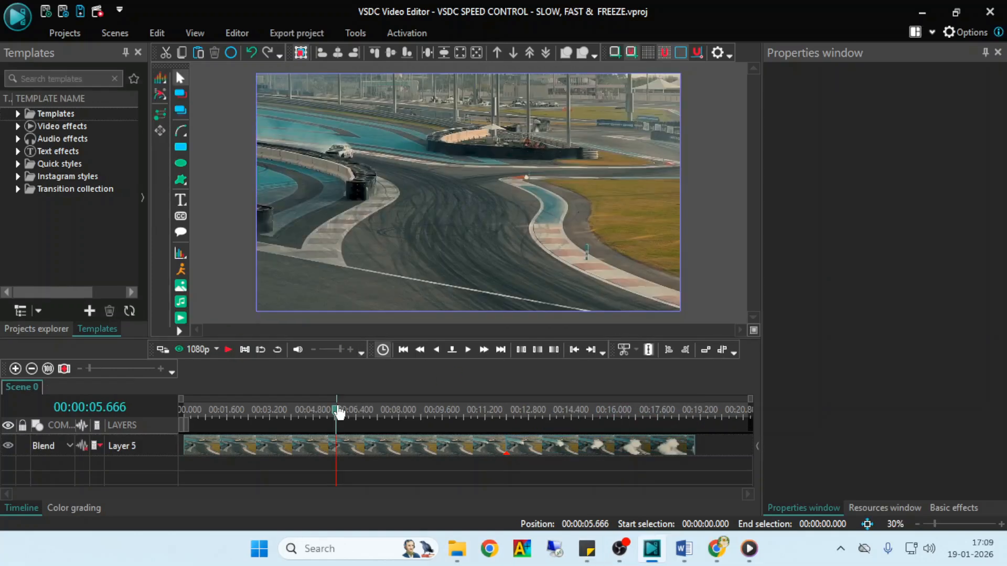
- Try rearranging the two clips by swapping their order and moving the second one onto a separate layer
left_click(385, 410)
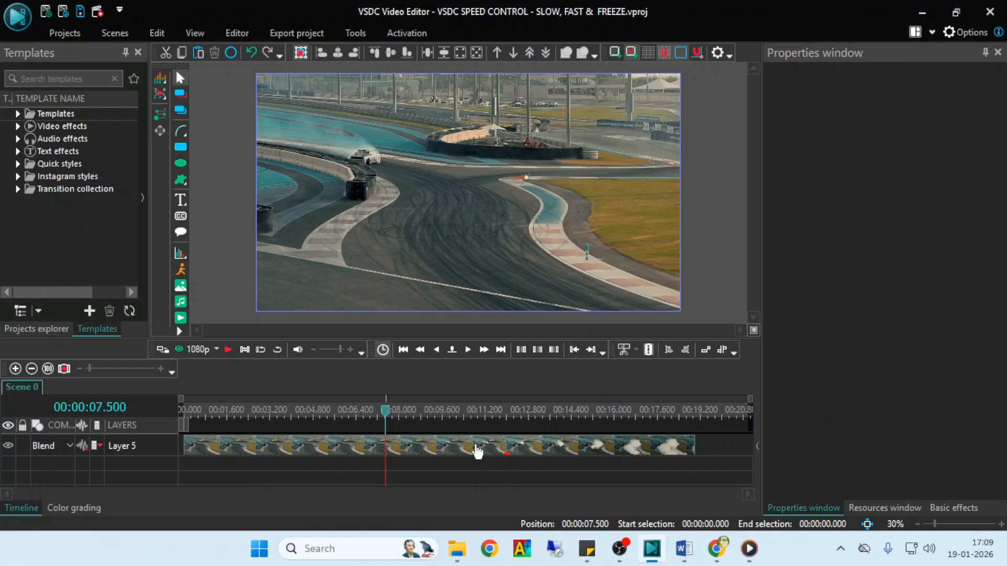
left_click(457, 450)
left_click_drag(540, 449, 606, 444)
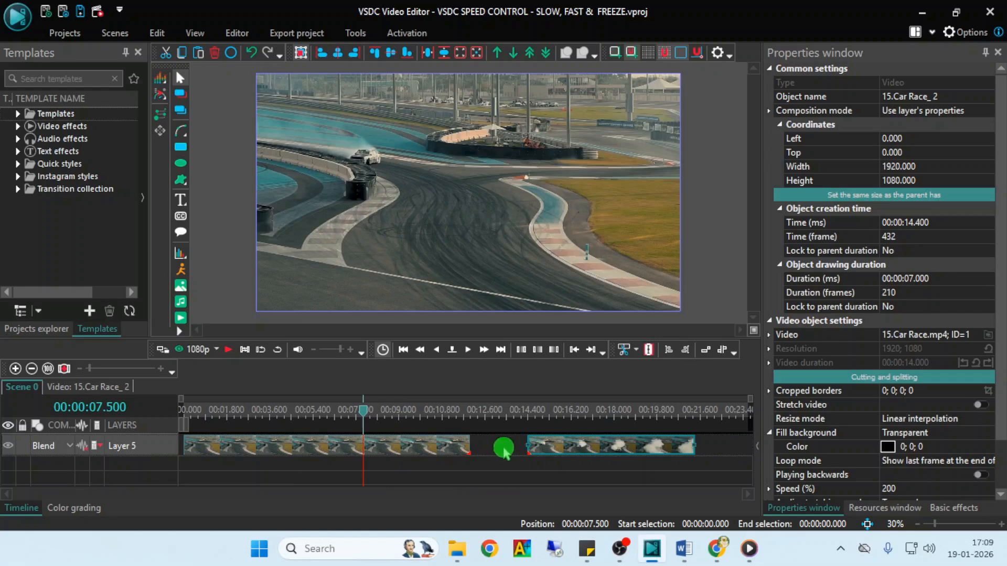
left_click_drag(572, 445, 224, 484)
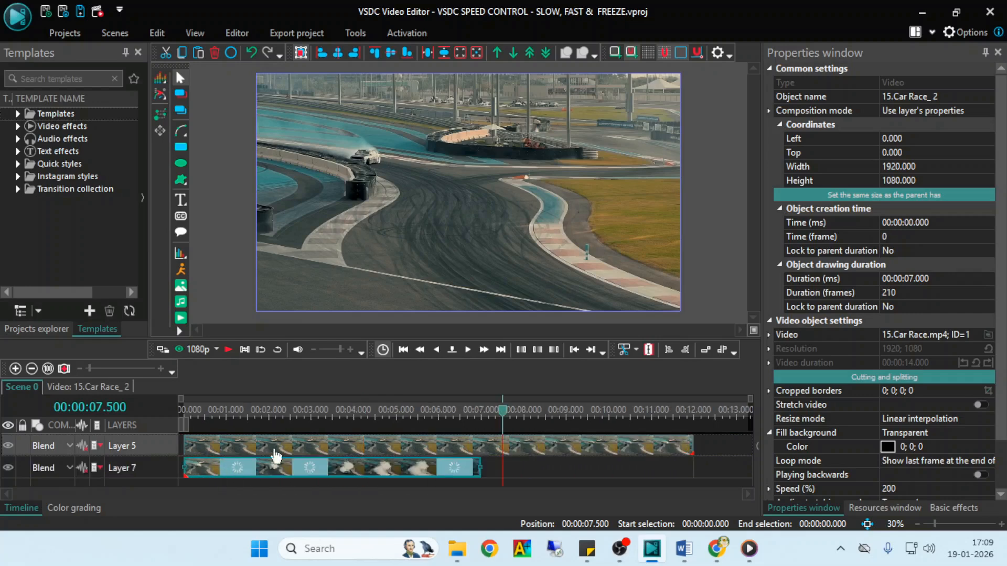
left_click_drag(288, 448, 623, 475)
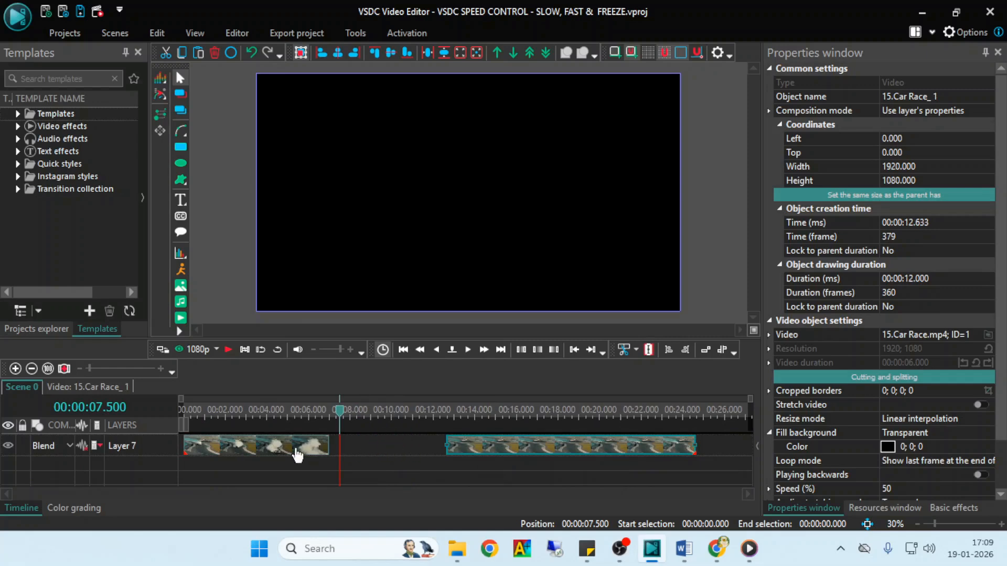
left_click_drag(300, 454, 337, 470)
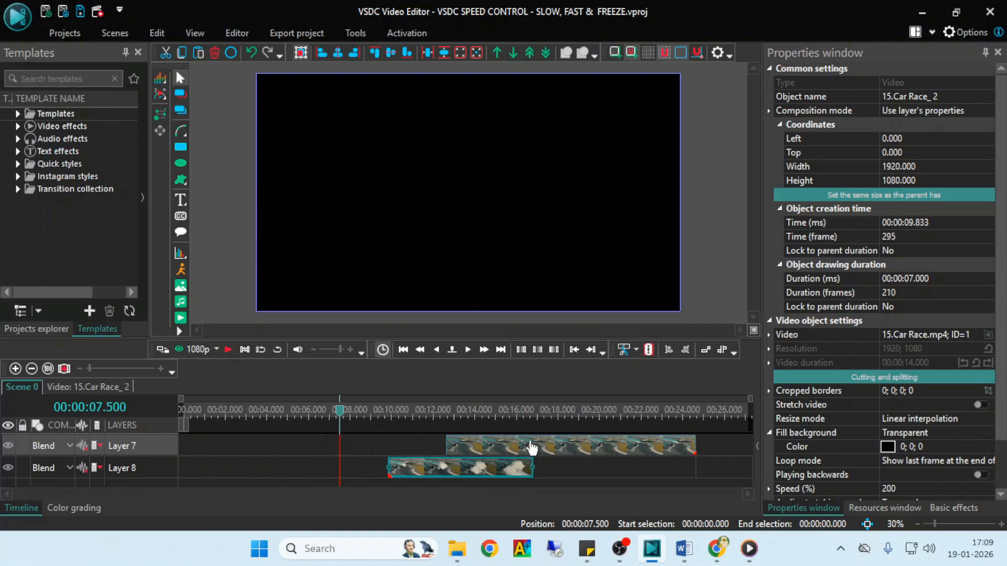
- Move the first clip to the timeline start and attach the second right behind it at 00:00:12.000 on the same layer
left_click_drag(531, 449, 269, 448)
left_click(472, 478)
left_click(551, 482)
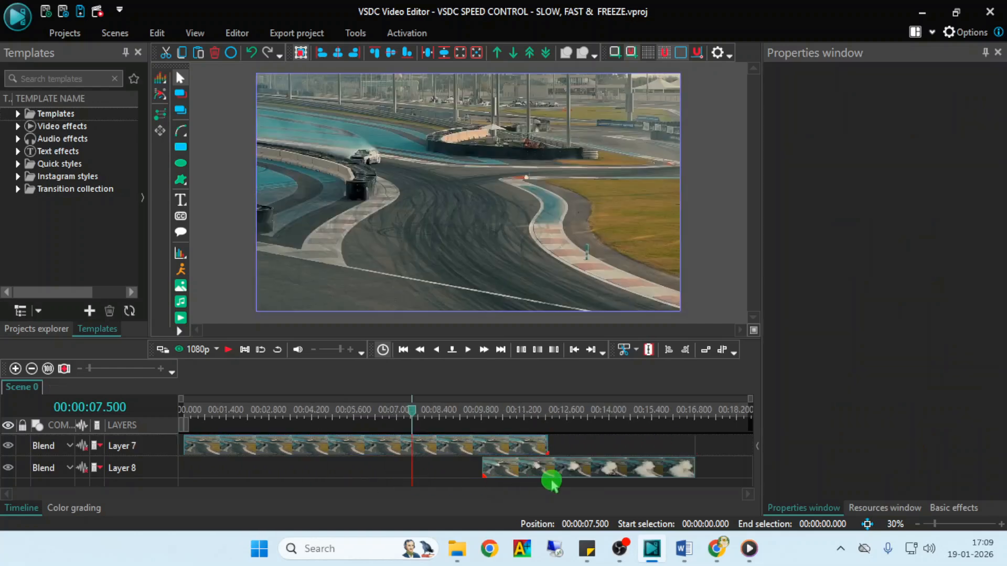
left_click_drag(551, 481, 613, 456)
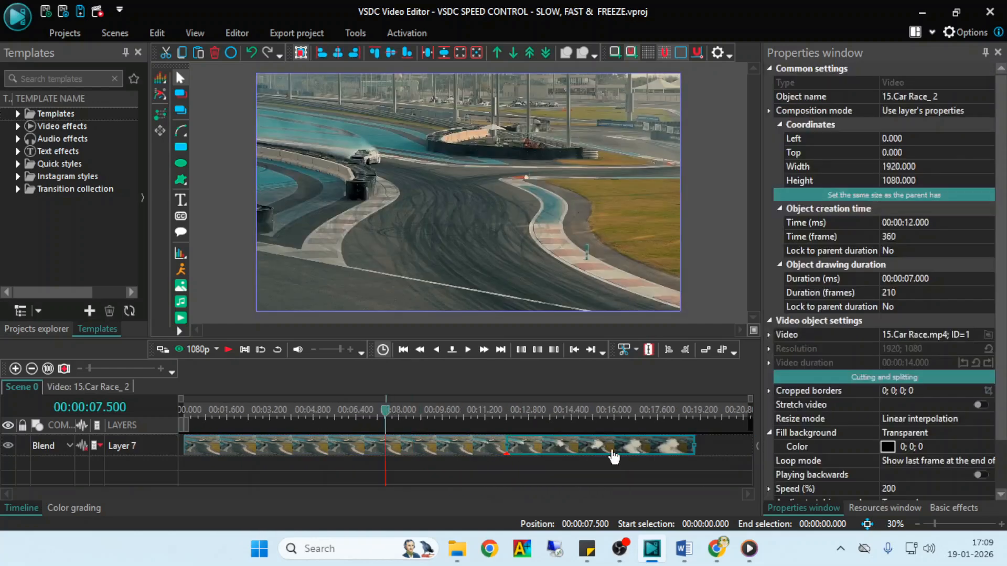
- Select the first clip and place the timeline cursor on its last frame at 00:00:11.966
left_click(454, 451)
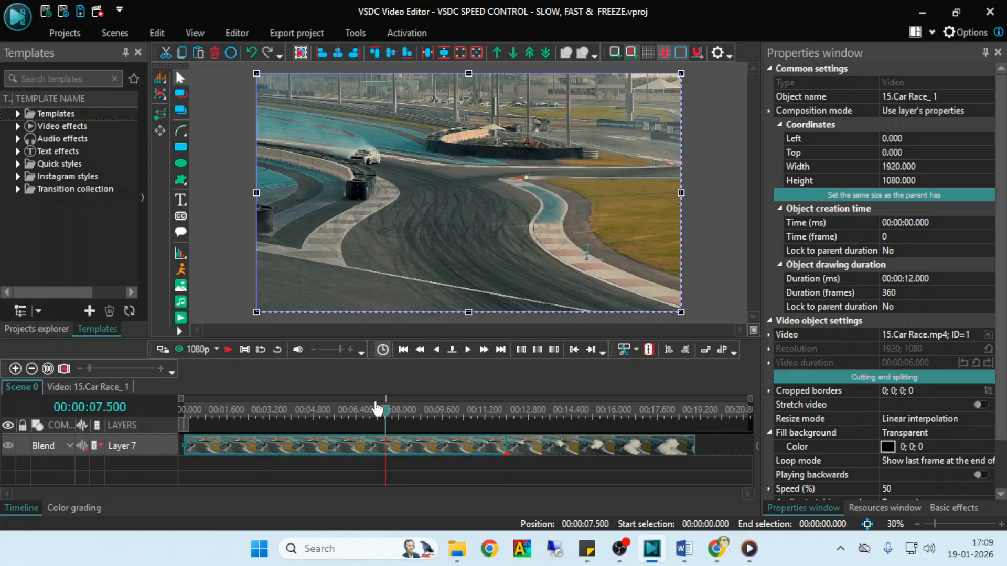
left_click_drag(446, 417, 490, 423)
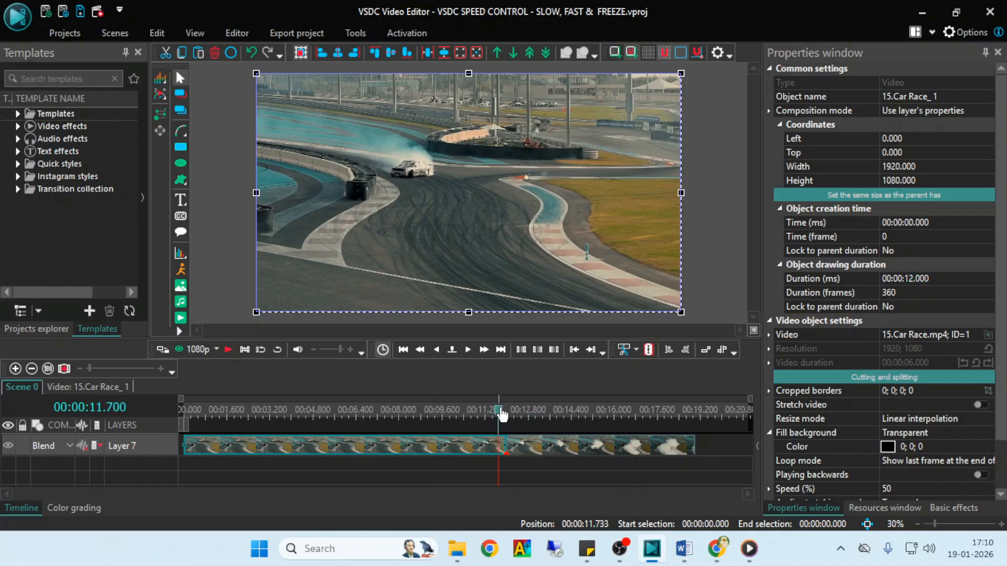
left_click_drag(506, 413, 507, 412)
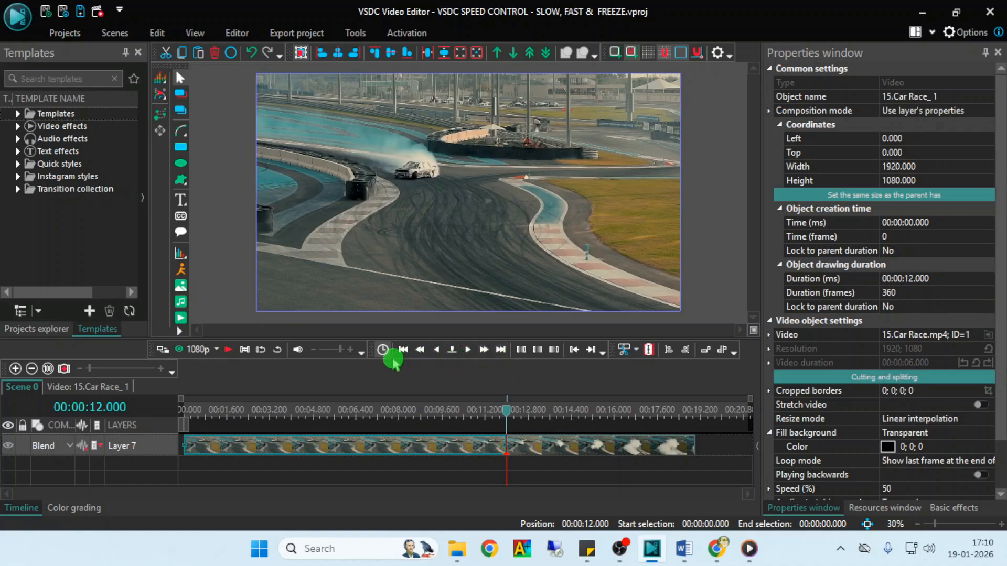
left_click(438, 350)
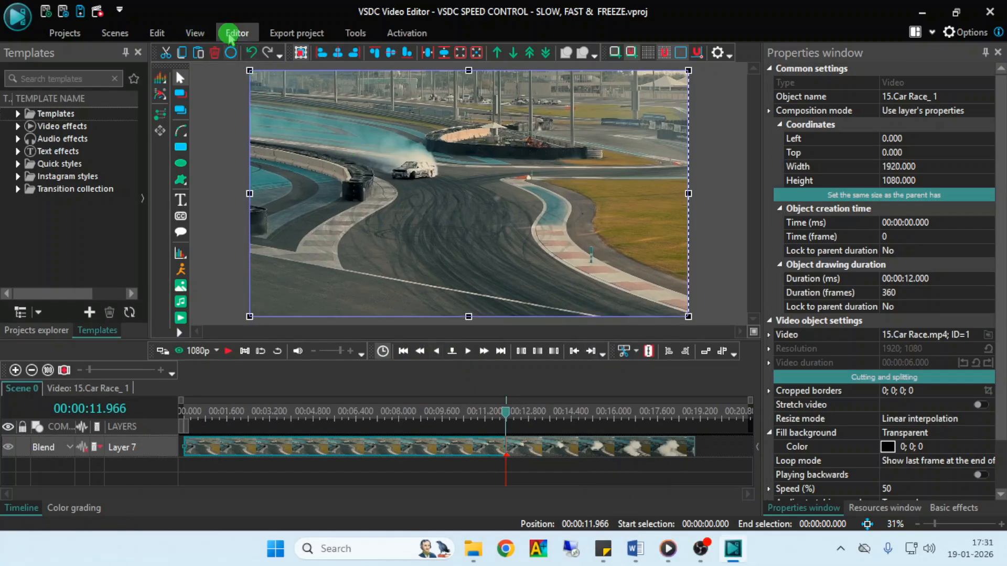
- Create a snapshot of the selected first clip with all its child elements at 00:00:11.966
left_click(240, 35)
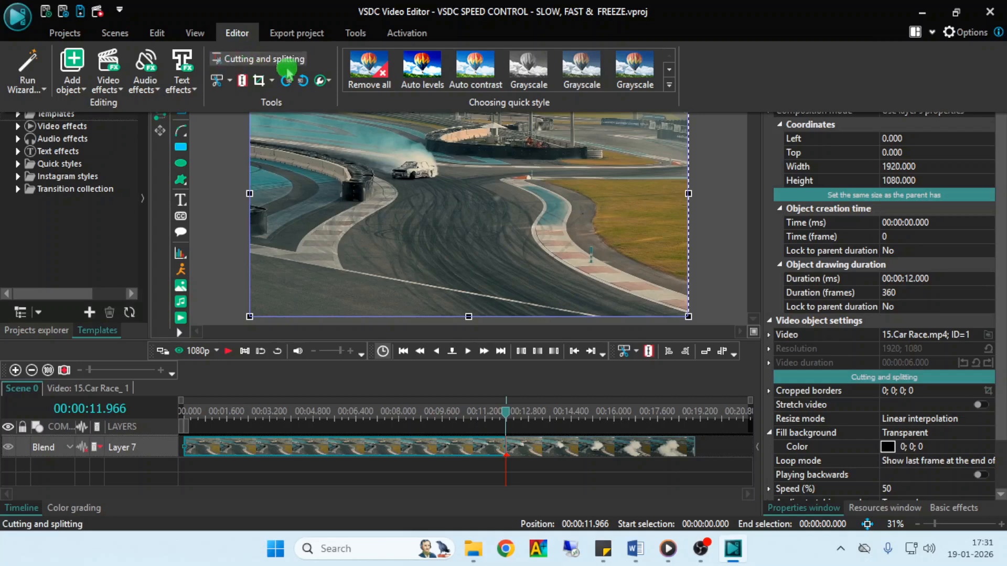
left_click(329, 82)
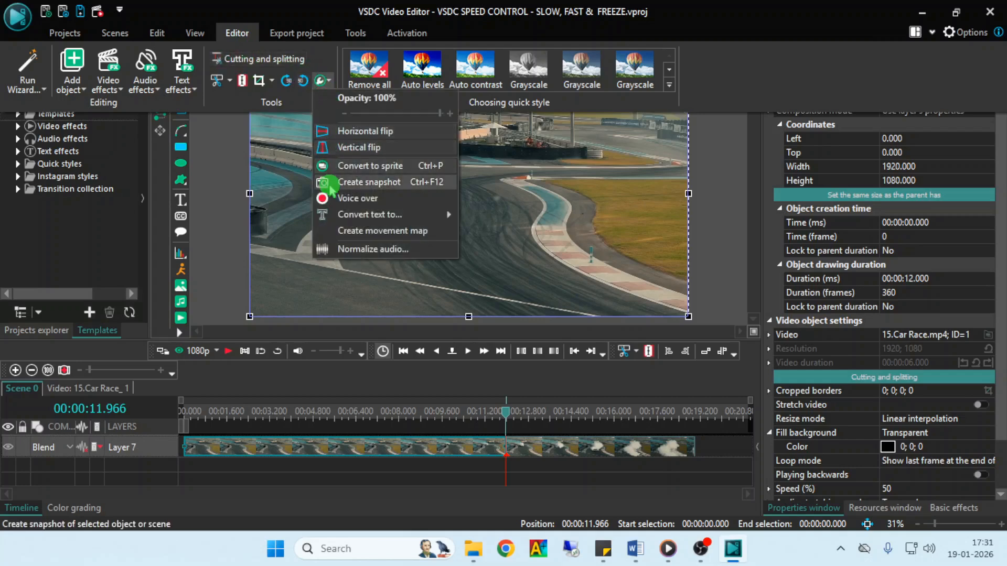
left_click(371, 184)
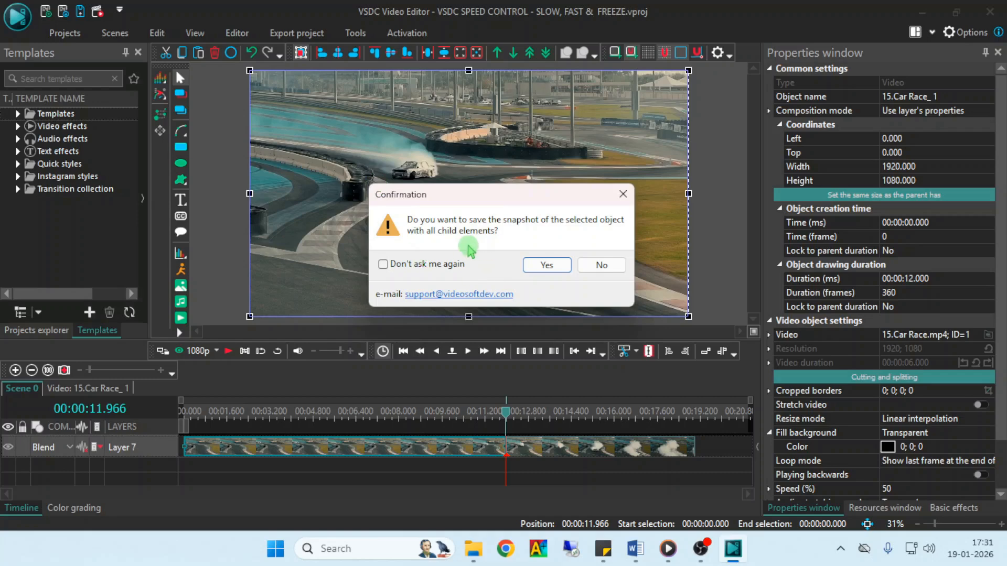
left_click(543, 265)
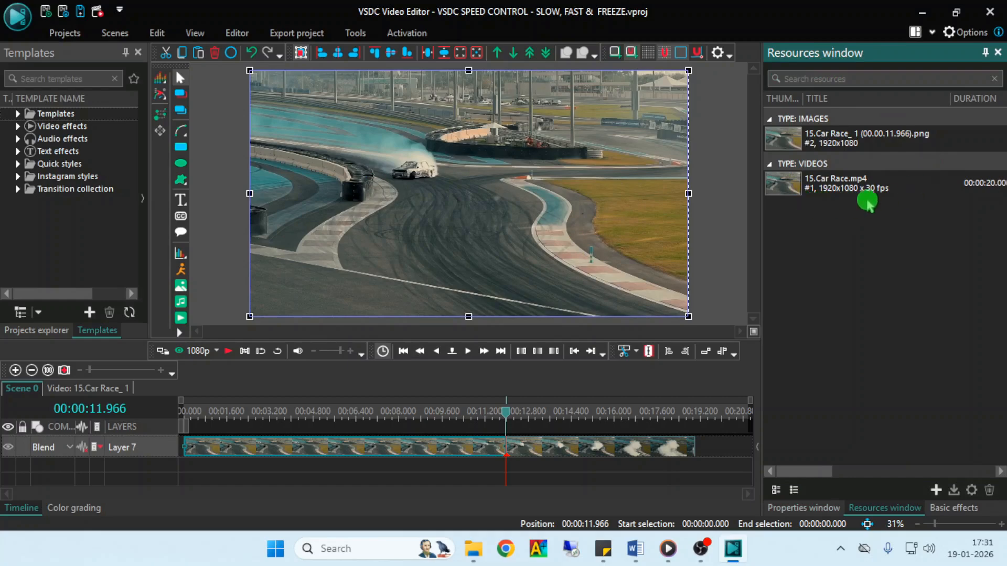
- Place the snapshot image 15.Car Race_ 1 (00.00.11.966).png on a new layer below the clips, starting at the timeline cursor
left_click(798, 142)
left_click_drag(789, 149, 694, 359)
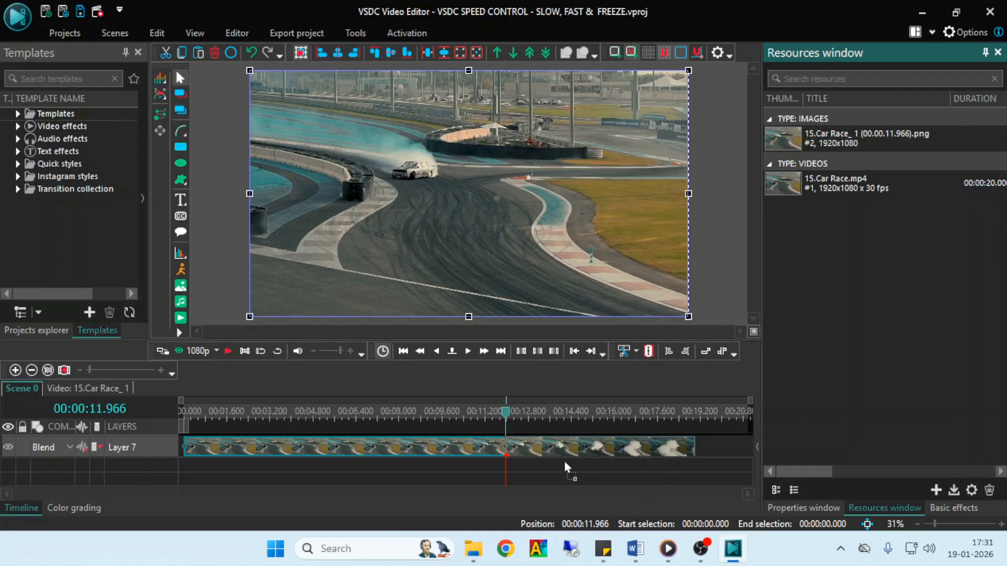
left_click_drag(564, 462, 565, 450)
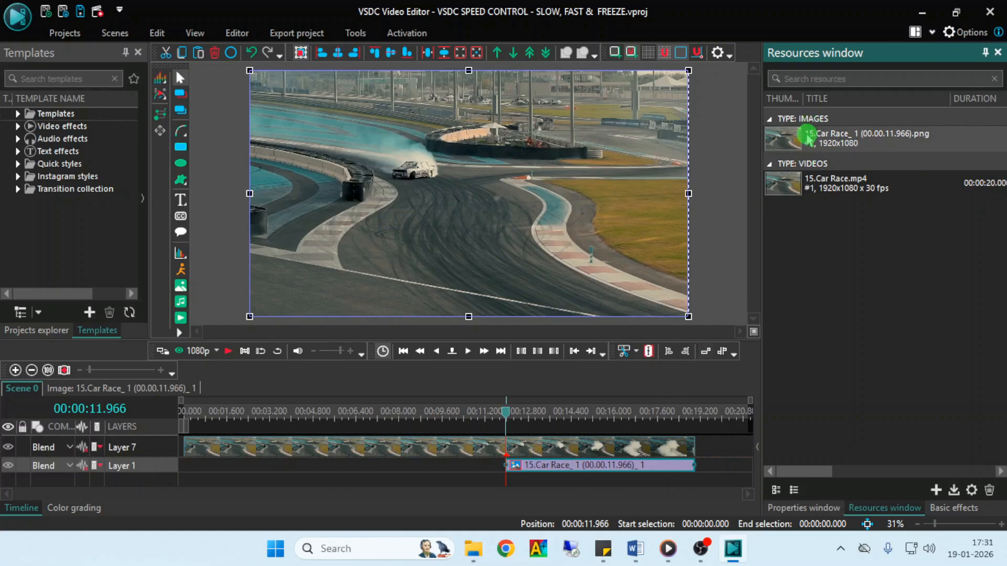
- Add a second copy of the snapshot image through the scene preview and delete that copy again
left_click_drag(807, 137, 659, 142)
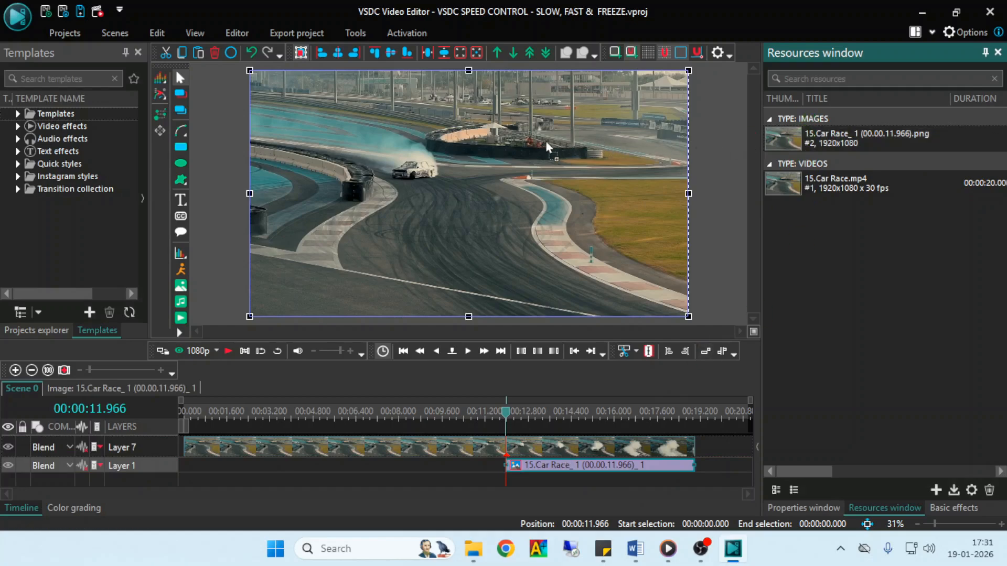
left_click_drag(545, 141, 542, 140)
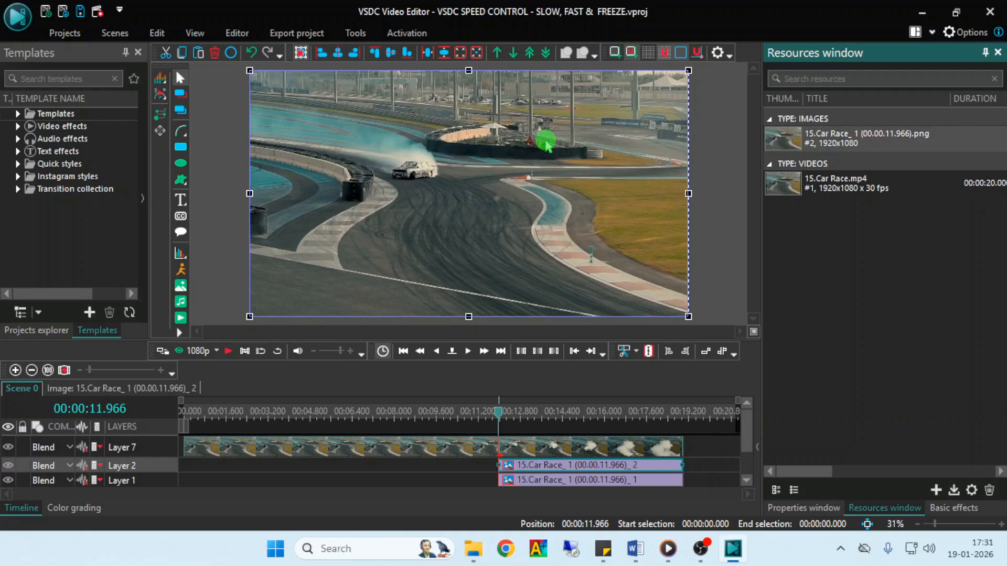
right_click(632, 467)
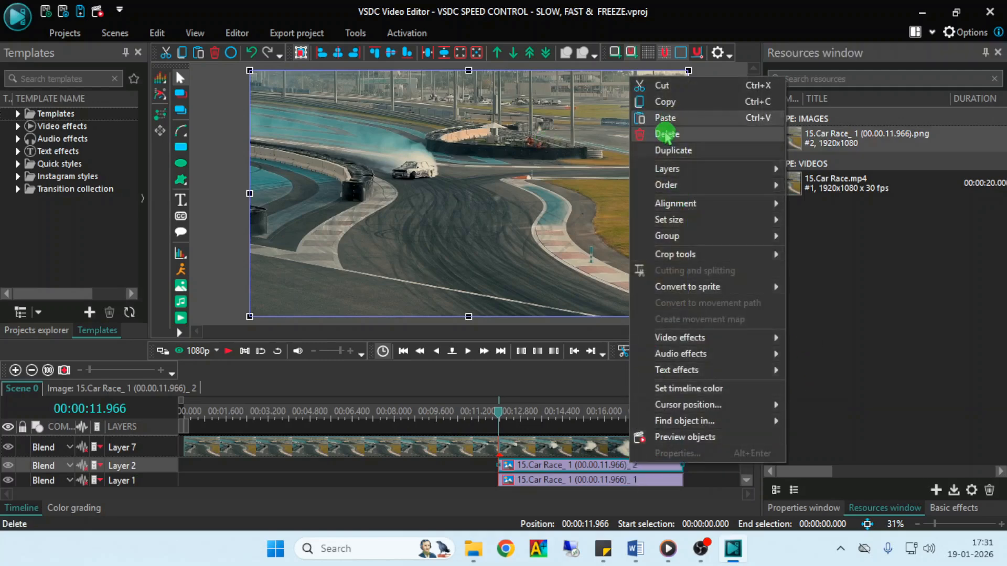
left_click(665, 141)
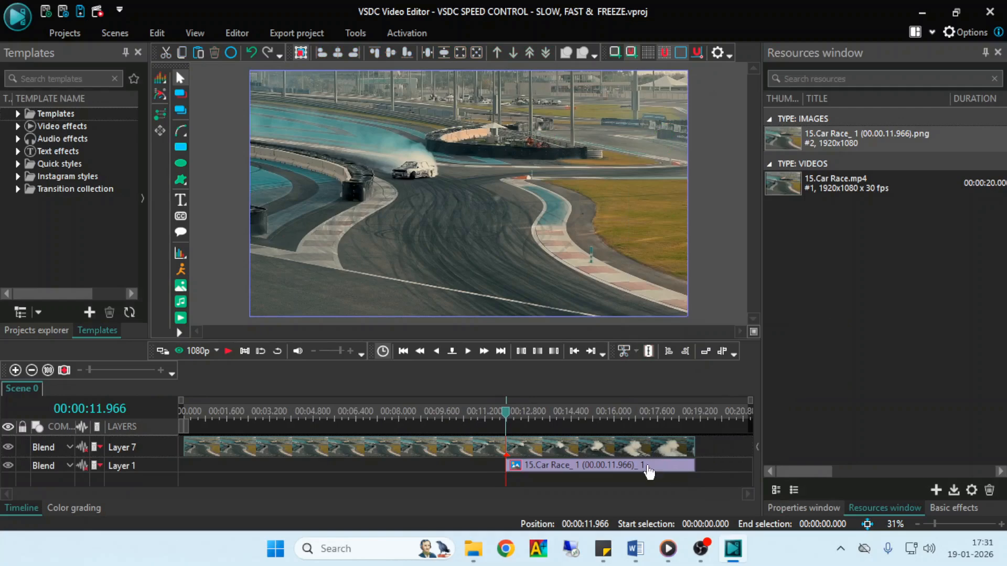
- Set the snapshot image's drawing duration to 00:00:04.000
left_click(649, 472)
left_click(810, 510)
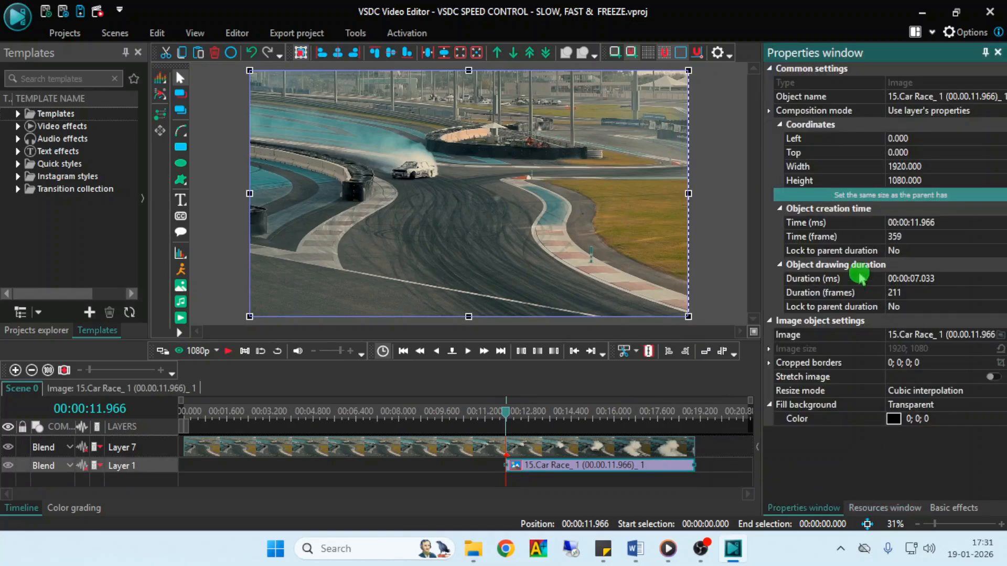
left_click(925, 281)
key("BackSpace")
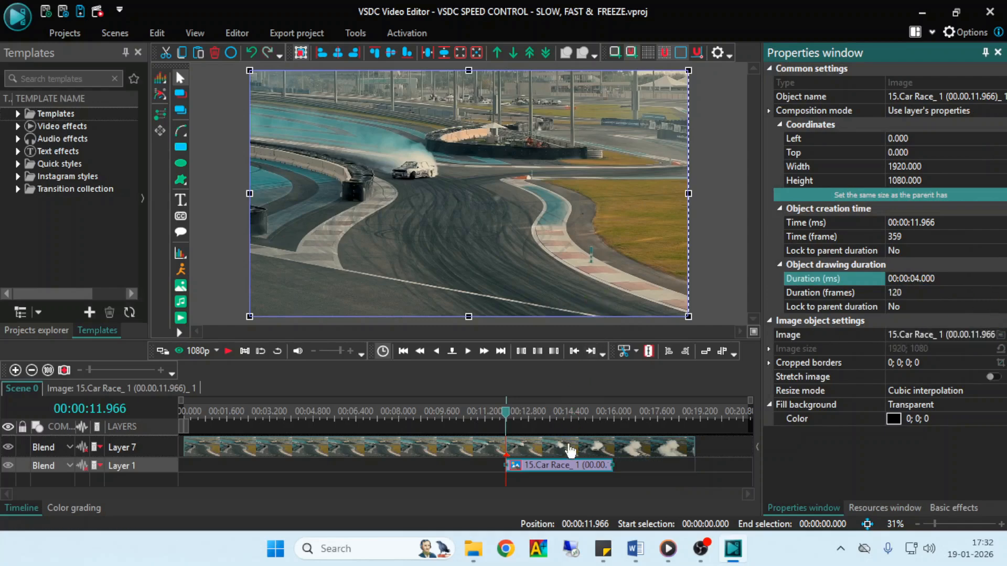
- Insert the snapshot image between the two clips on Layer 7, with the second clip attached right behind it at 00:00:16.000
left_click_drag(570, 449, 661, 458)
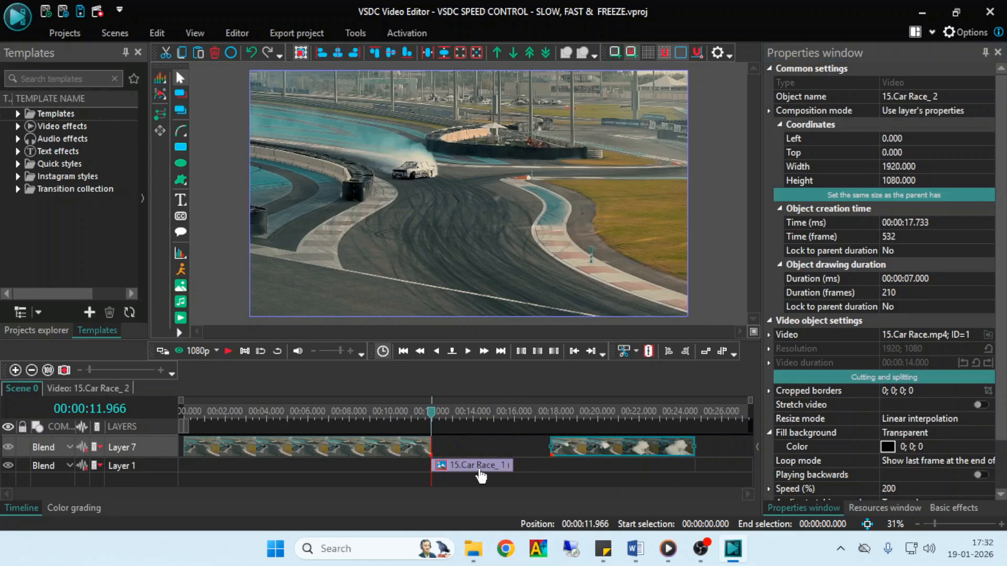
left_click_drag(478, 470, 478, 454)
left_click_drag(604, 445, 518, 449)
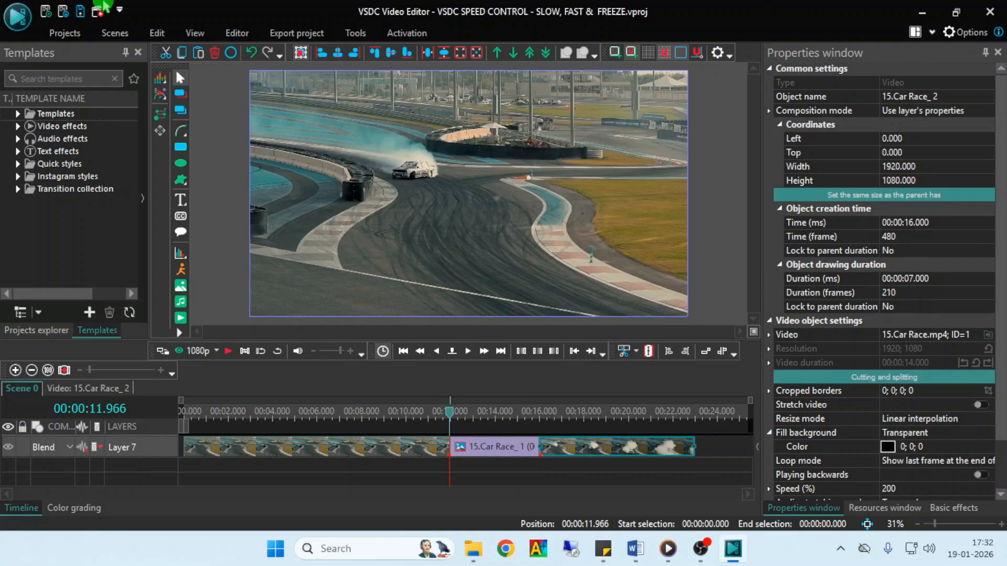
- Play the edited sequence from the timeline start to review the slow, freeze and fast parts
left_click(709, 560)
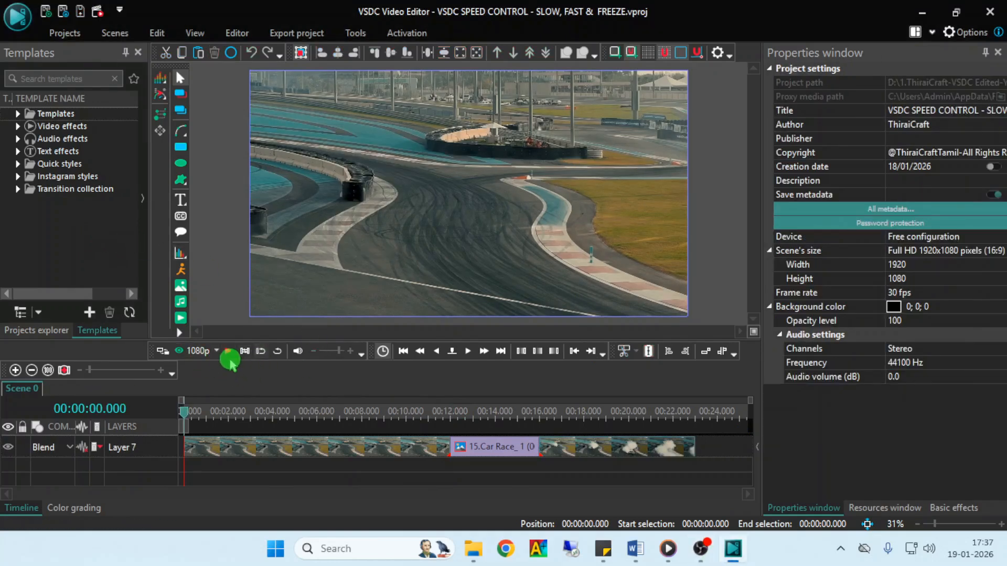
left_click(227, 350)
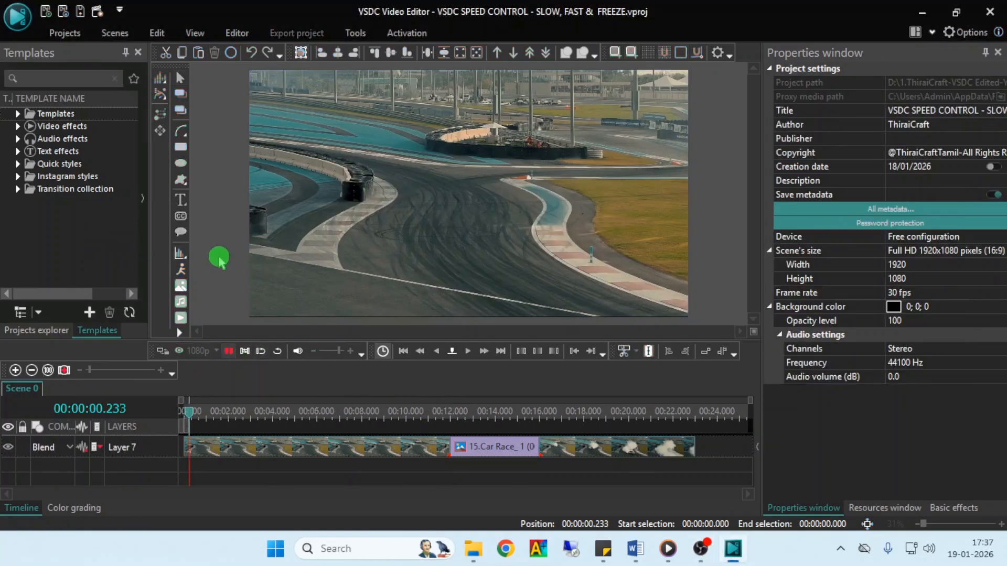